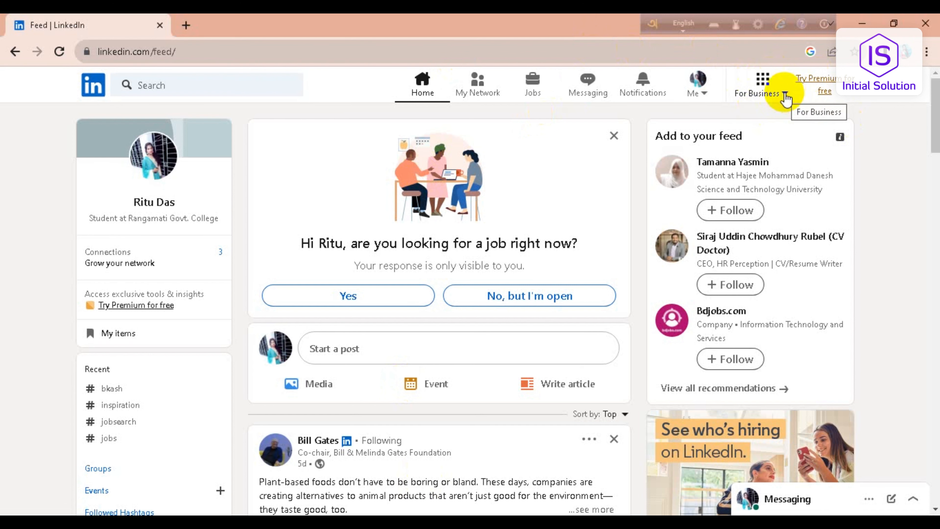
Start creating a LinkedIn Page for a business, choosing Company as the page type.
{"action": "left_click", "coordinate": [785, 95]}
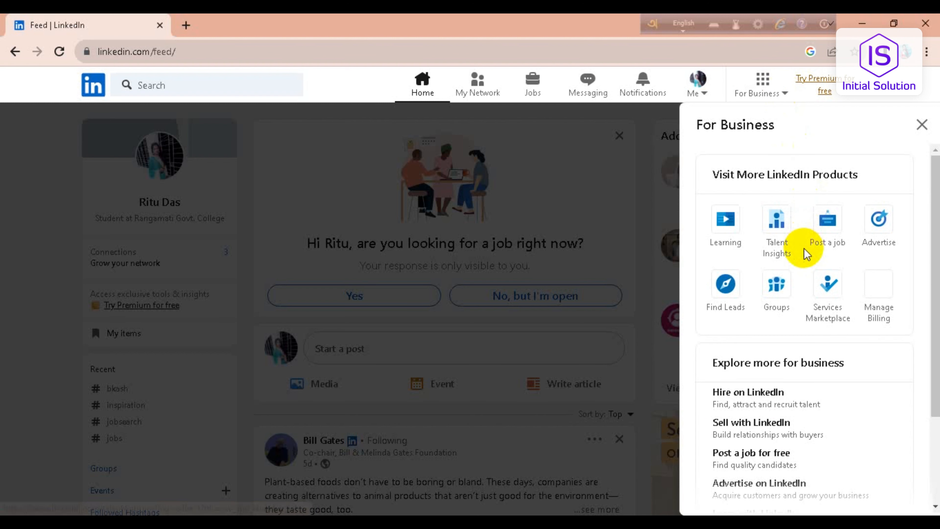
{"action": "scroll", "coordinate": [804, 256], "scroll_direction": "down", "scroll_amount": 3}
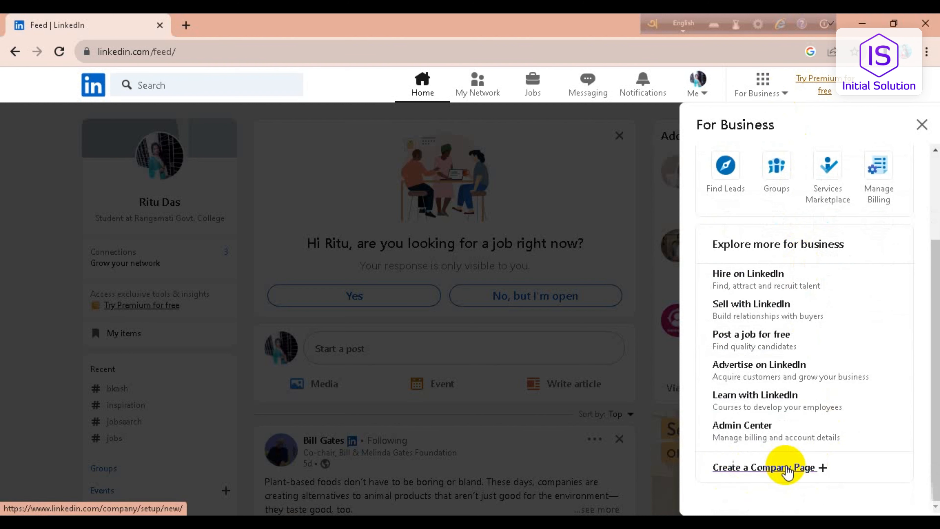
{"action": "left_click", "coordinate": [824, 469]}
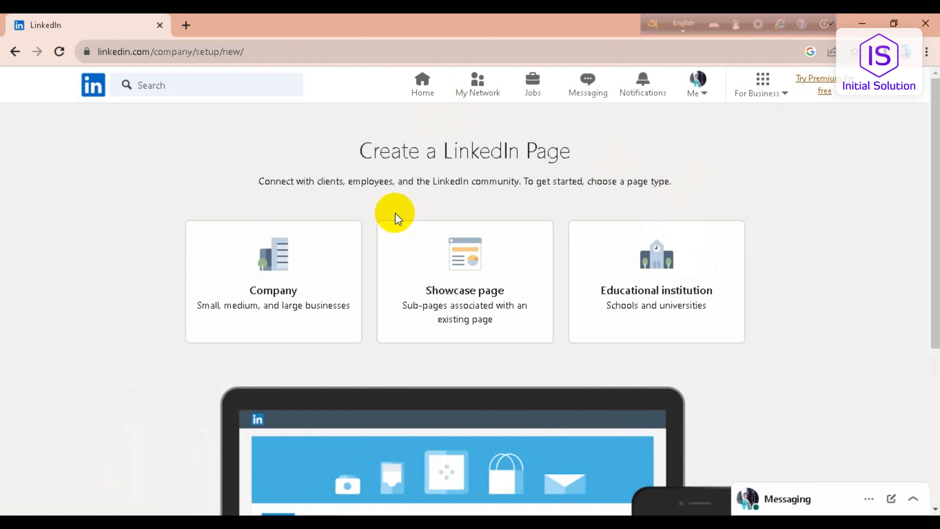
{"action": "left_click", "coordinate": [292, 295]}
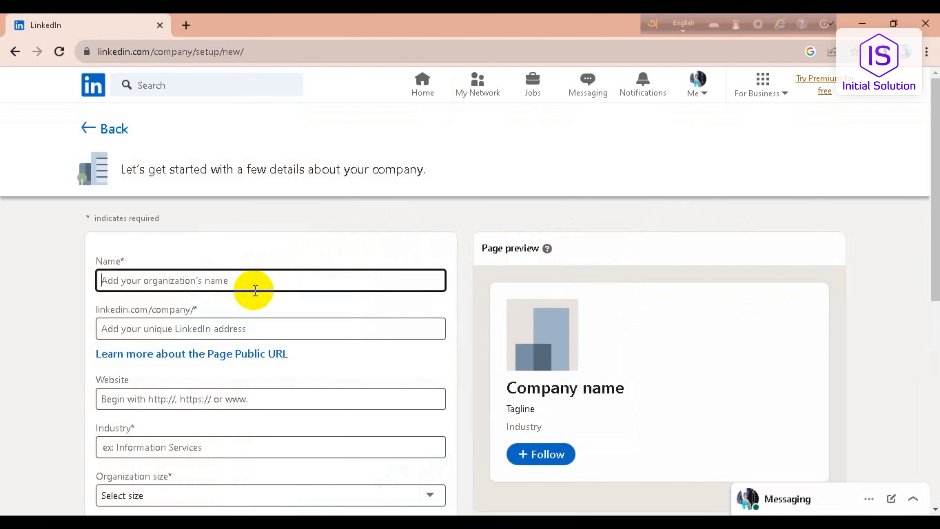
Enter Initial Solution as the organization name, keeping initial-solution as the page's public LinkedIn address.
{"action": "scroll", "coordinate": [256, 293], "scroll_direction": "down", "scroll_amount": 4}
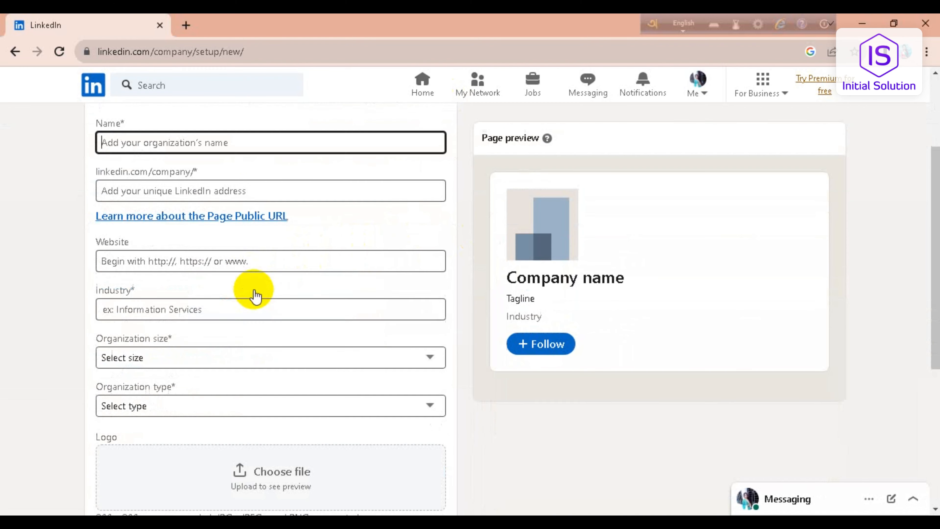
{"action": "left_click", "coordinate": [283, 148]}
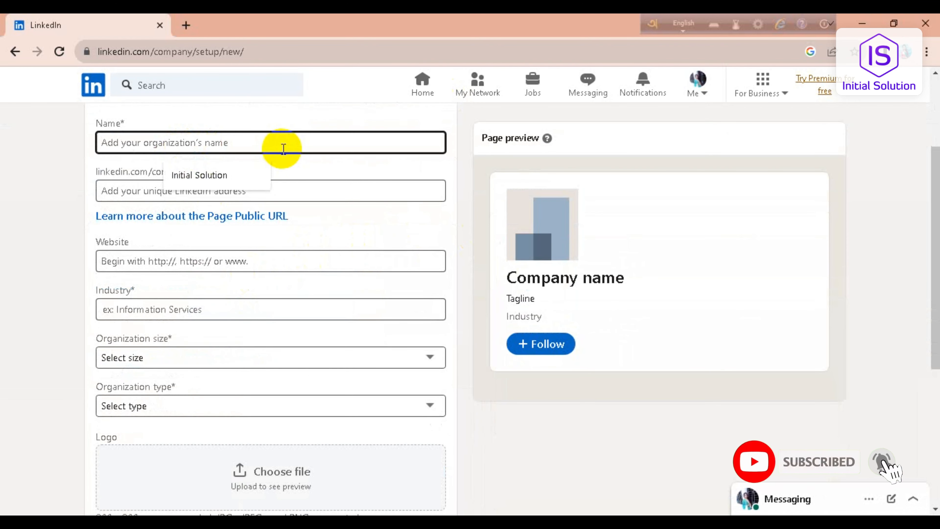
{"action": "left_click", "coordinate": [214, 174]}
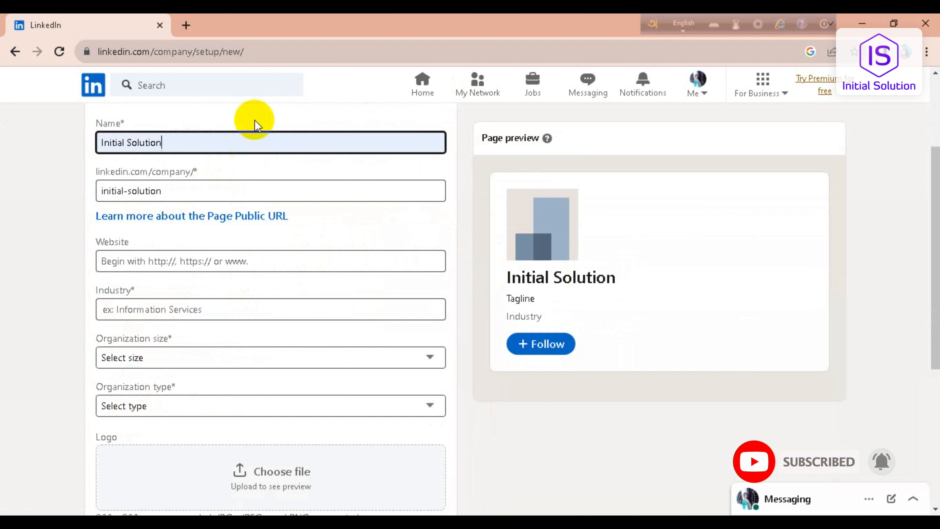
{"action": "left_click", "coordinate": [180, 190]}
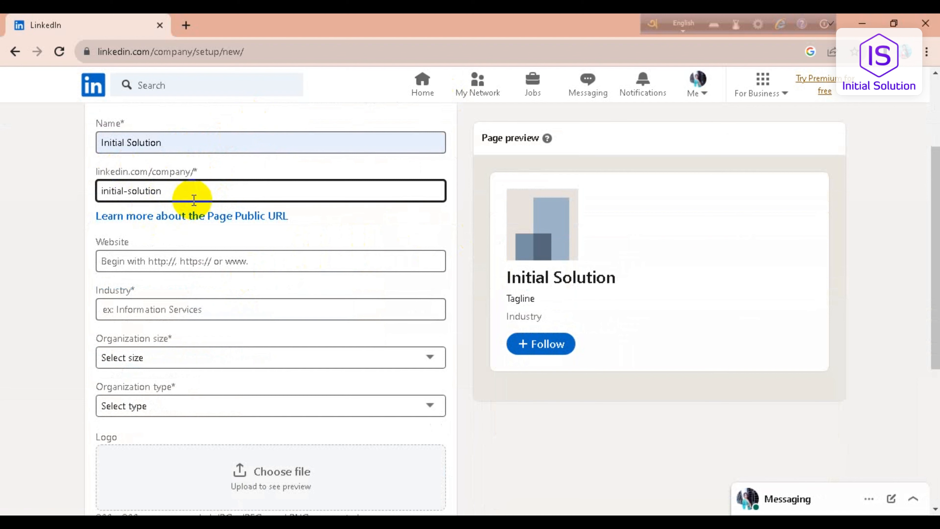
{"action": "scroll", "coordinate": [196, 185], "scroll_direction": "down", "scroll_amount": 2}
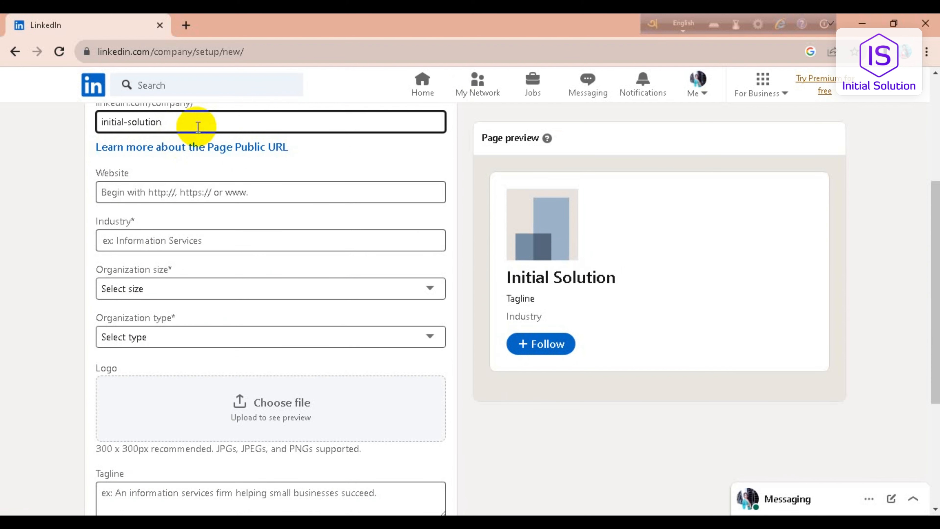
{"action": "scroll", "coordinate": [194, 124], "scroll_direction": "up", "scroll_amount": 2}
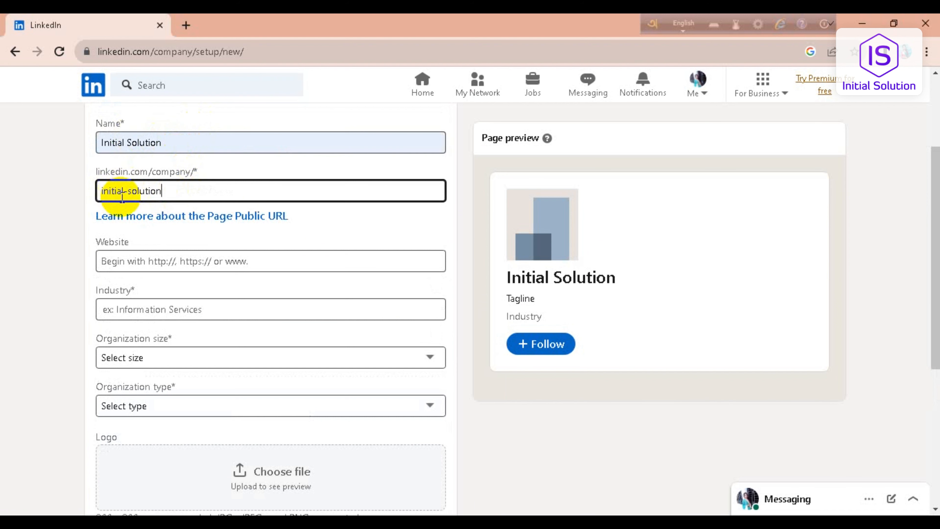
Leave the website empty and set the industry to Technology, Information and Internet.
{"action": "left_click", "coordinate": [204, 264]}
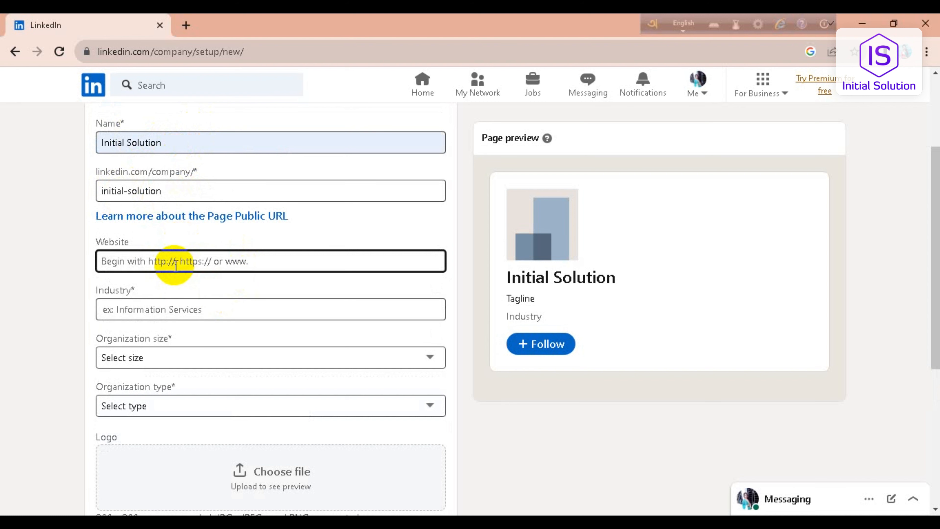
{"action": "scroll", "coordinate": [177, 264], "scroll_direction": "down", "scroll_amount": 2}
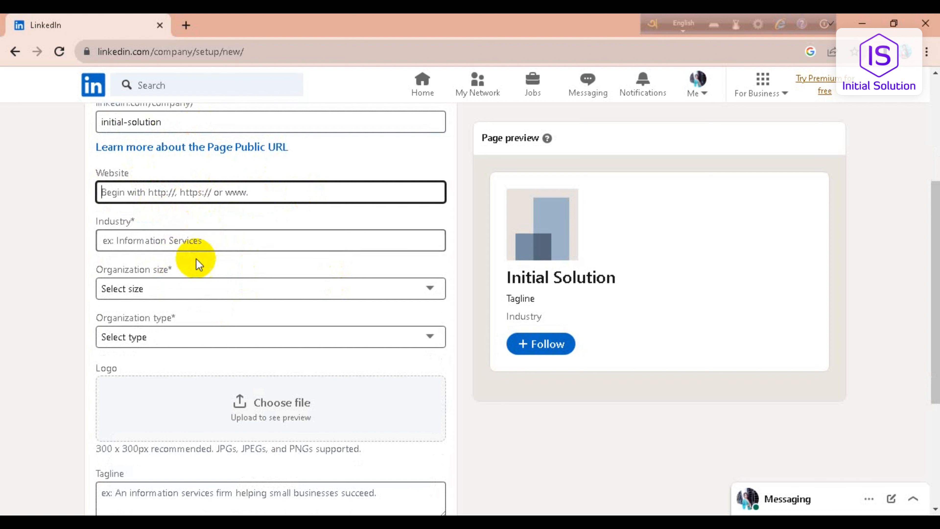
{"action": "left_click", "coordinate": [139, 241]}
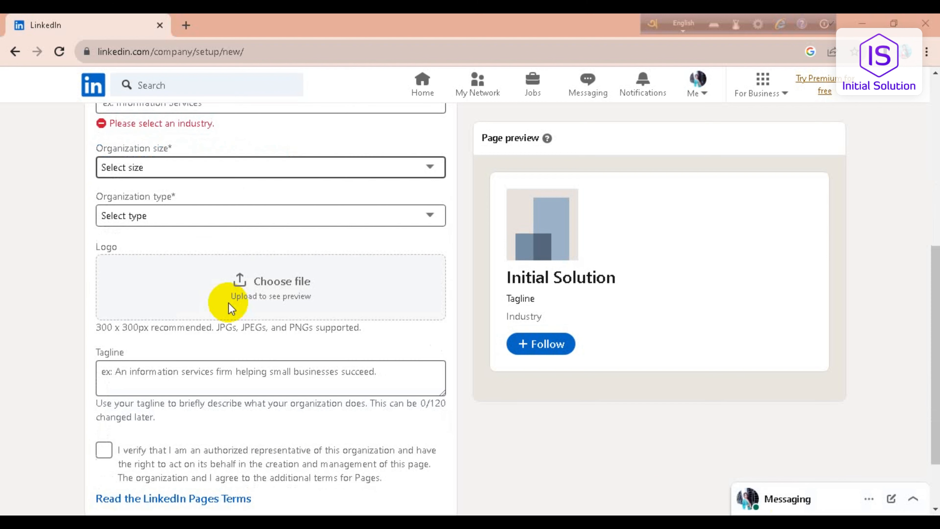
{"action": "scroll", "coordinate": [228, 307], "scroll_direction": "up", "scroll_amount": 4}
{"action": "left_click", "coordinate": [116, 238]}
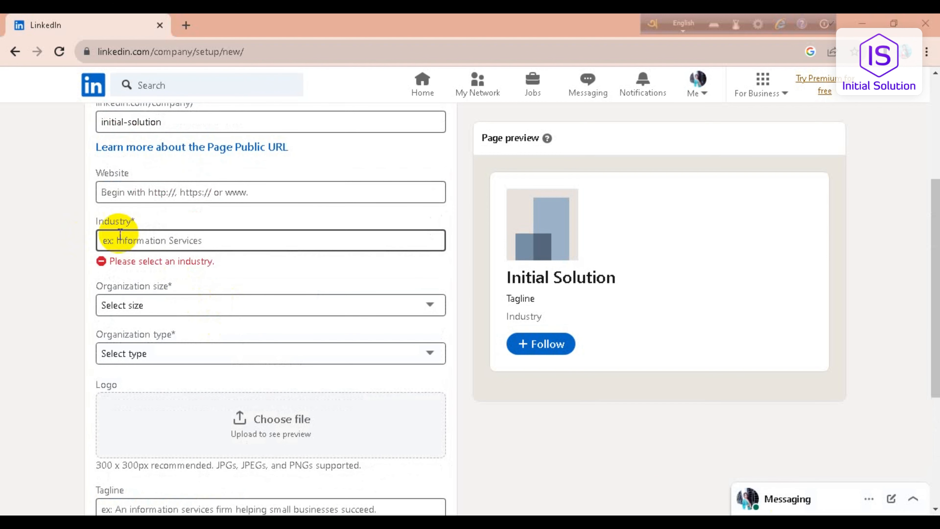
{"action": "left_click", "coordinate": [120, 242]}
{"action": "type", "text": "S"}
{"action": "key", "text": "BackSpace"}
{"action": "type", "text": "Te"}
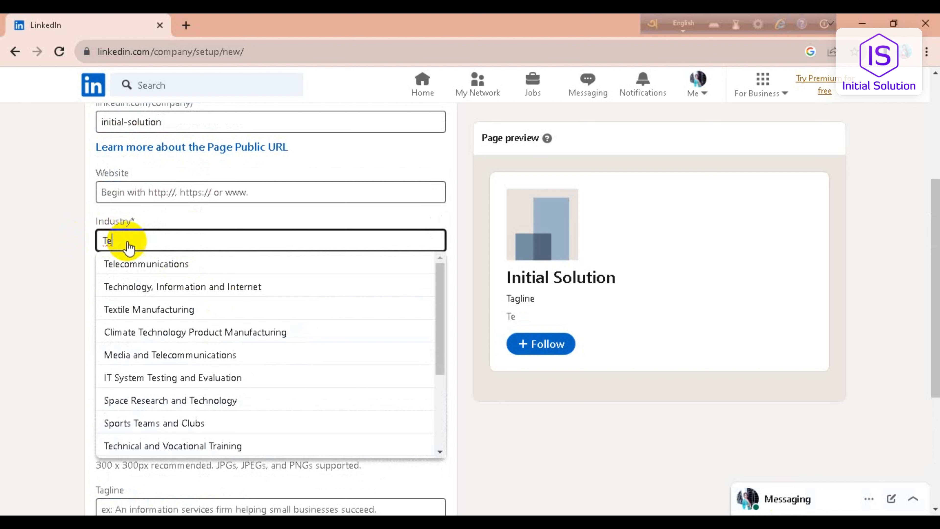
{"action": "left_click", "coordinate": [274, 291]}
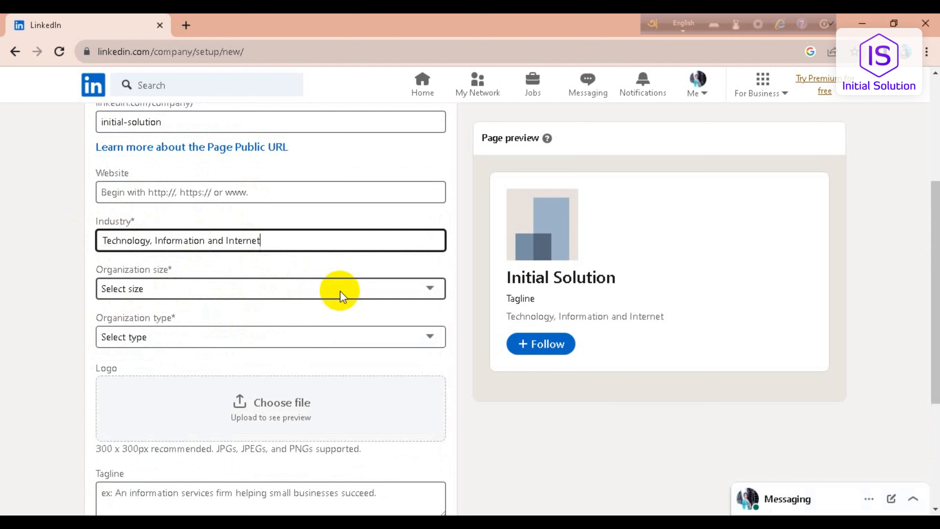
Set the organization size to 0–1 employees and the organization type to Self-employed.
{"action": "left_click", "coordinate": [434, 290]}
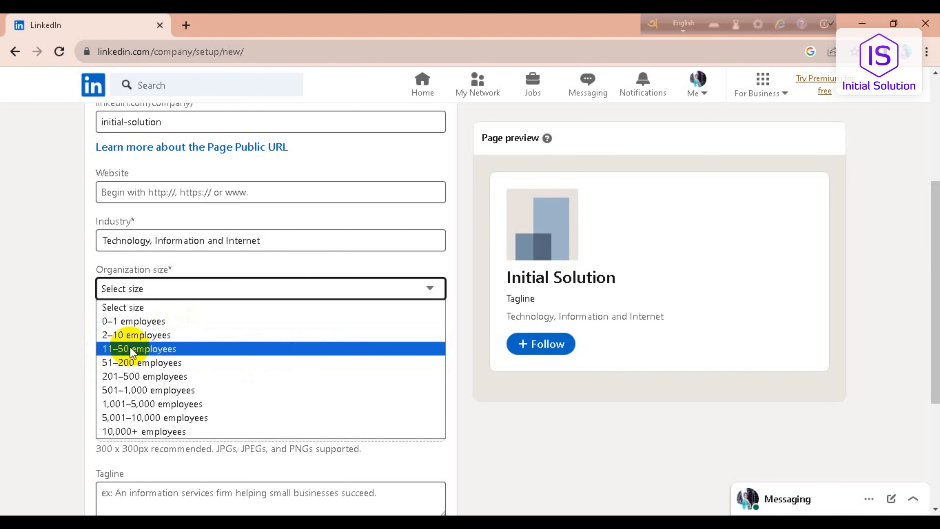
{"action": "left_click", "coordinate": [154, 323]}
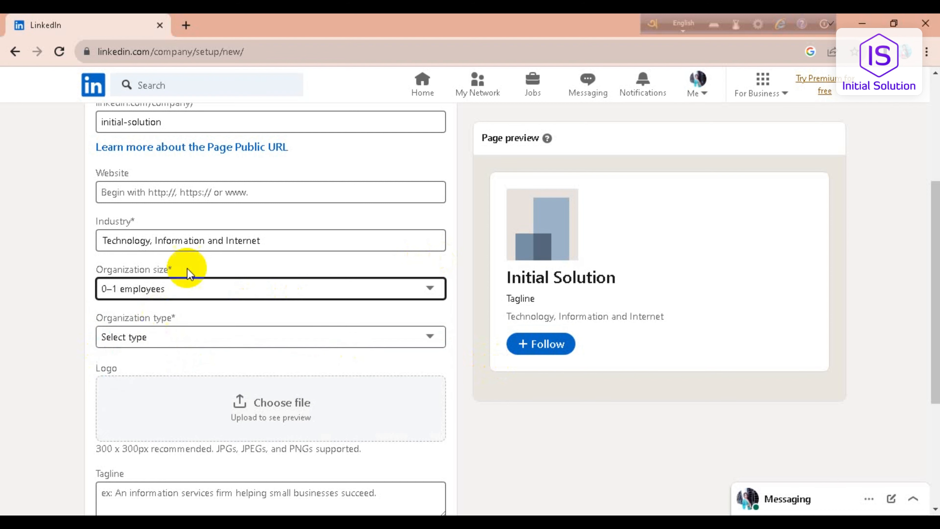
{"action": "left_click", "coordinate": [428, 336]}
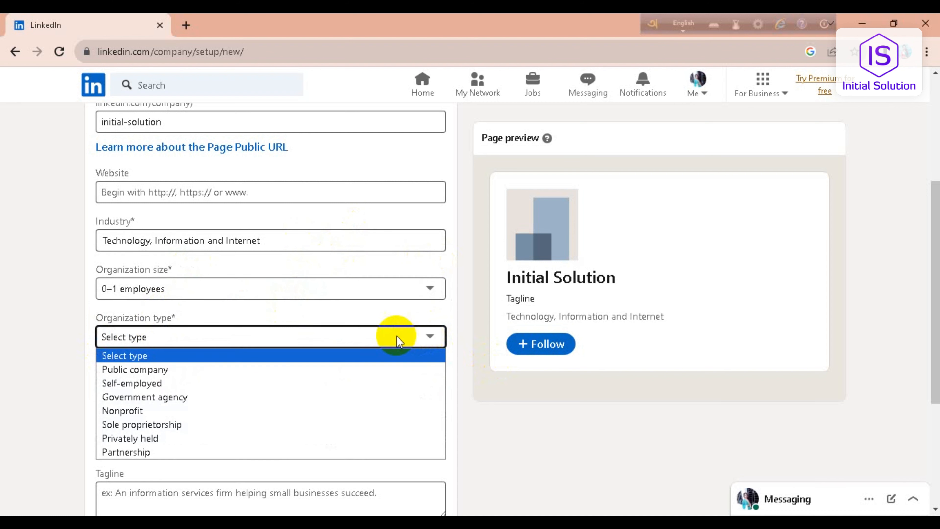
{"action": "left_click", "coordinate": [152, 382]}
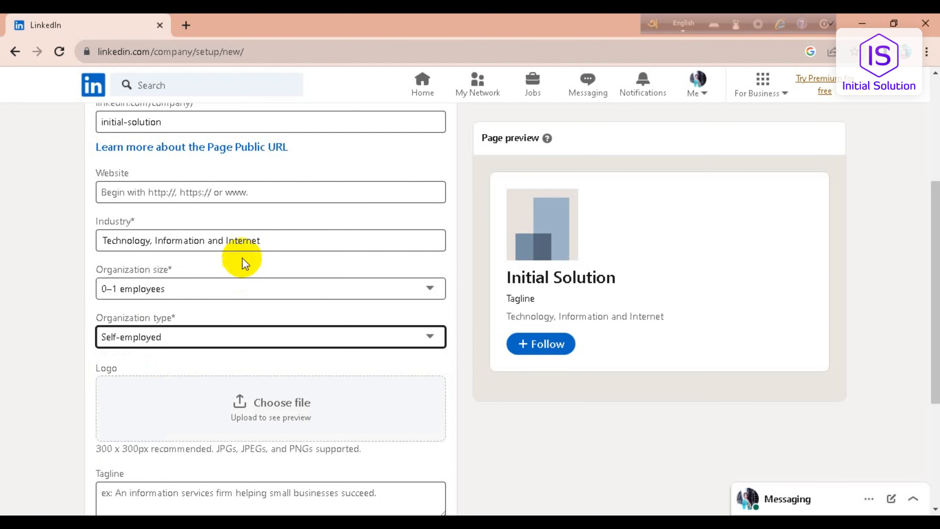
Upload logo-colorfull.png from the Downloads folder as the company logo.
{"action": "scroll", "coordinate": [242, 263], "scroll_direction": "down", "scroll_amount": 3}
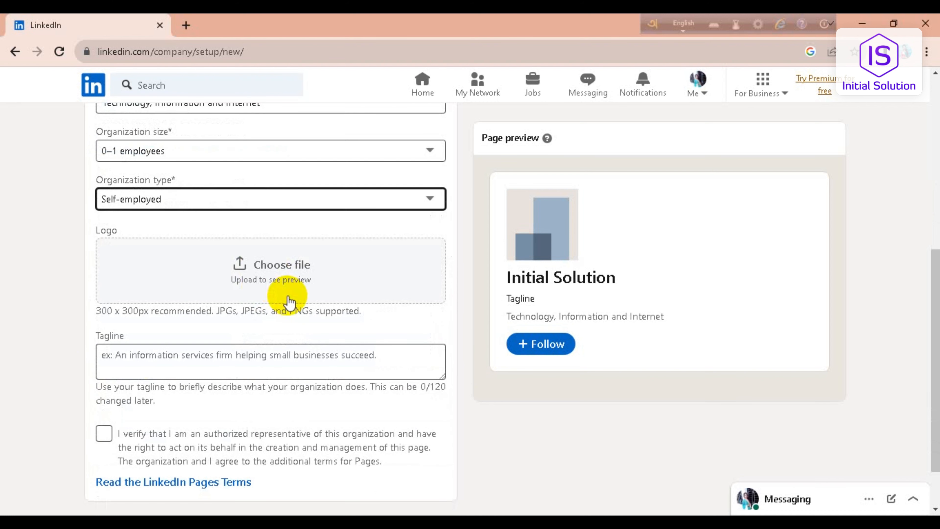
{"action": "left_click", "coordinate": [237, 265]}
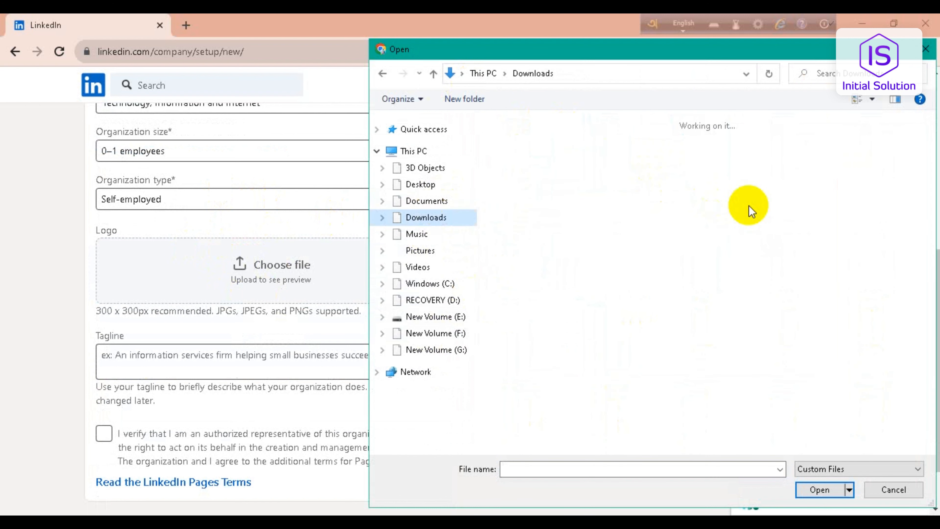
{"action": "left_click", "coordinate": [621, 143]}
{"action": "left_click", "coordinate": [818, 490]}
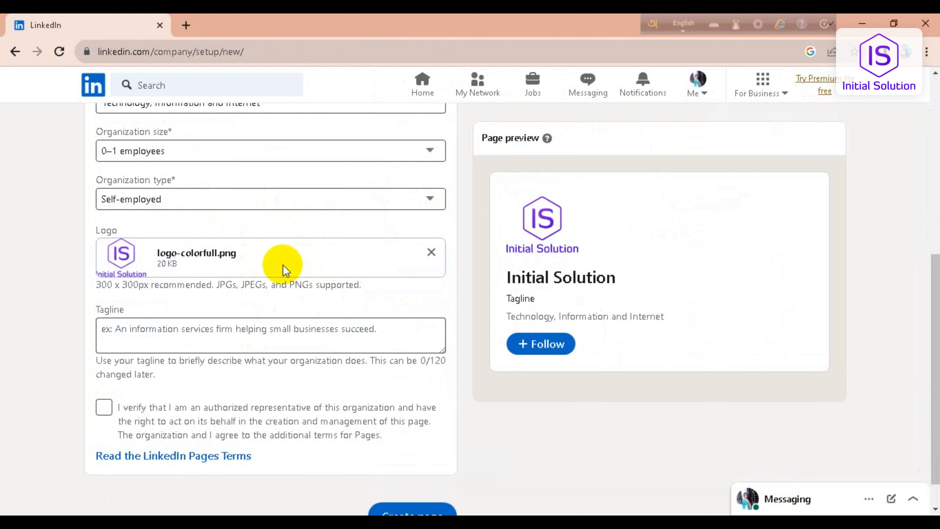
Enter "We guide students" as the company's tagline.
{"action": "scroll", "coordinate": [283, 270], "scroll_direction": "down", "scroll_amount": 1}
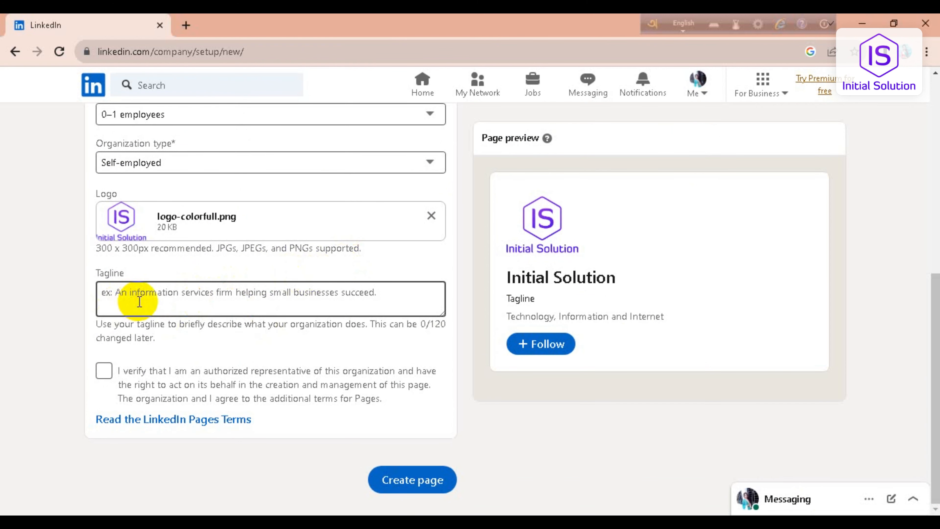
{"action": "left_click", "coordinate": [148, 299]}
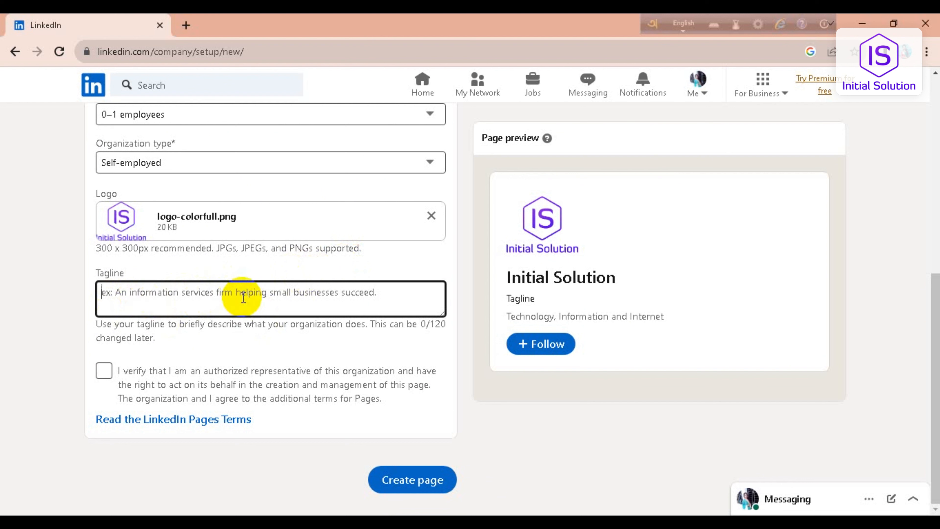
{"action": "type", "text": "We guide students"}
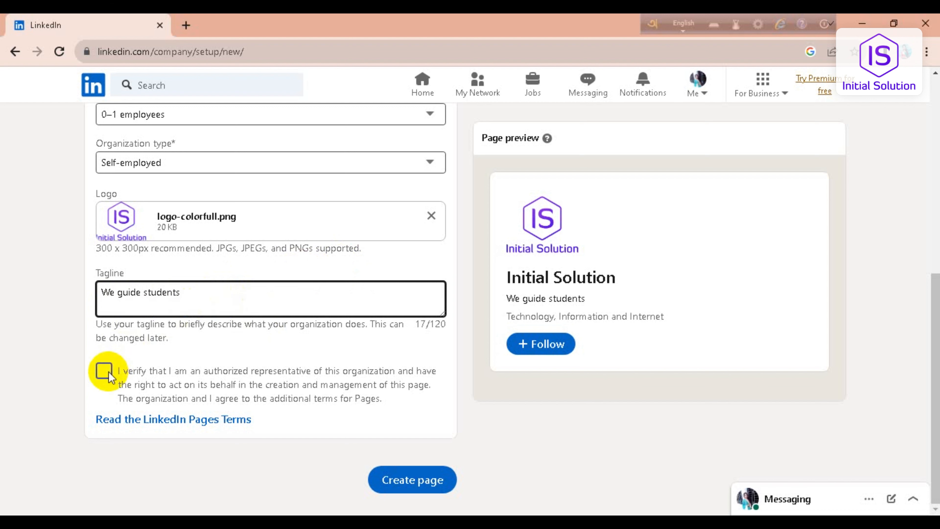
Verify being an authorized representative of the organization and create the page.
{"action": "left_click", "coordinate": [153, 369]}
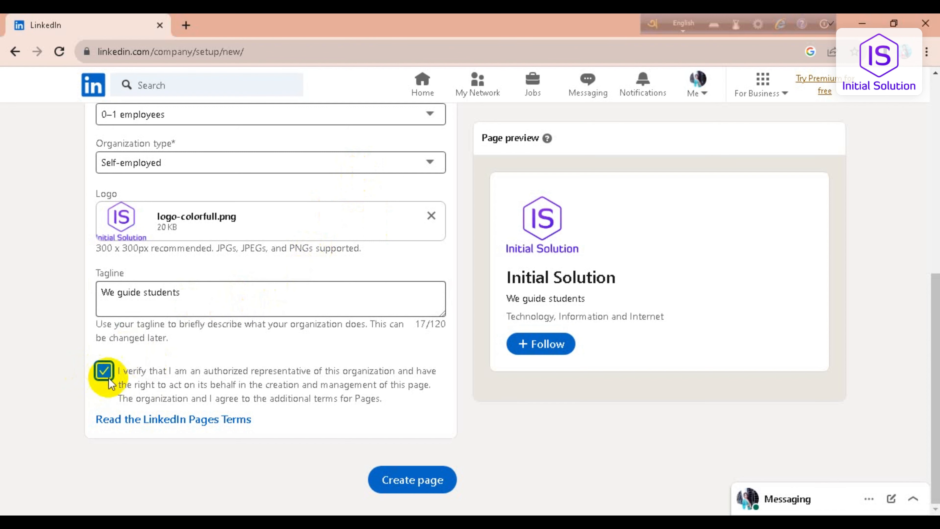
{"action": "right_click", "coordinate": [410, 482]}
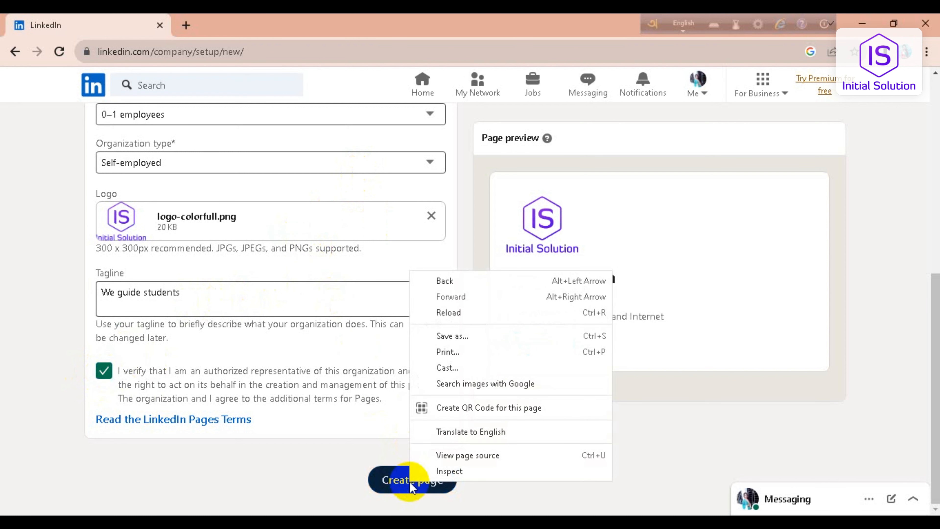
{"action": "left_click", "coordinate": [410, 482]}
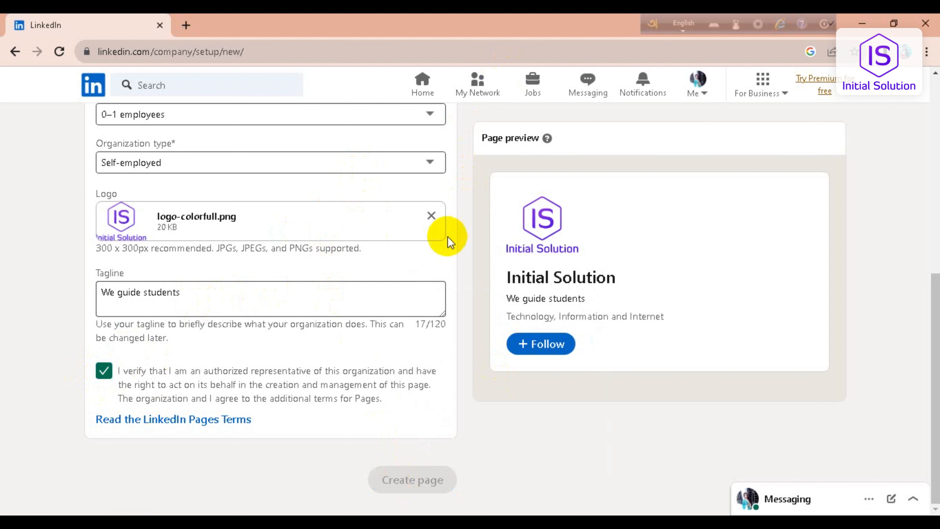
{"action": "scroll", "coordinate": [344, 237], "scroll_direction": "up", "scroll_amount": 2}
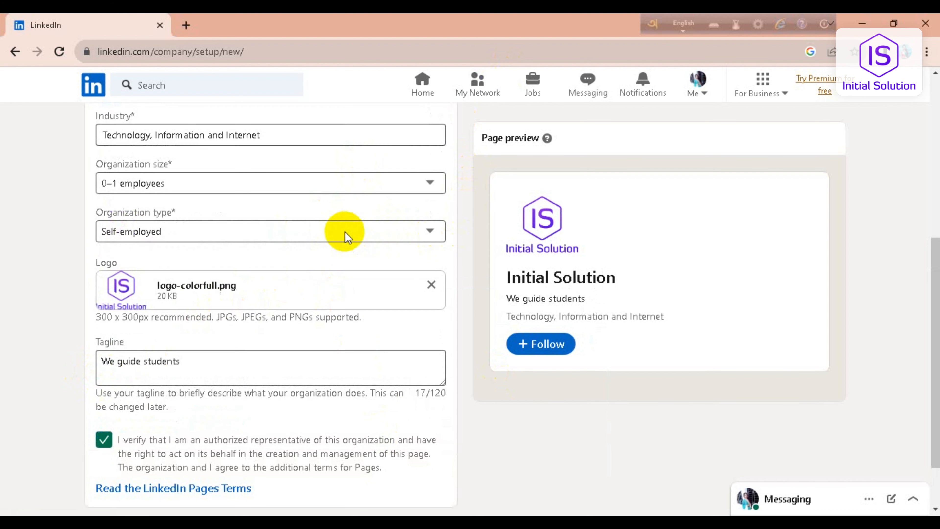
{"action": "scroll", "coordinate": [344, 227], "scroll_direction": "down", "scroll_amount": 2}
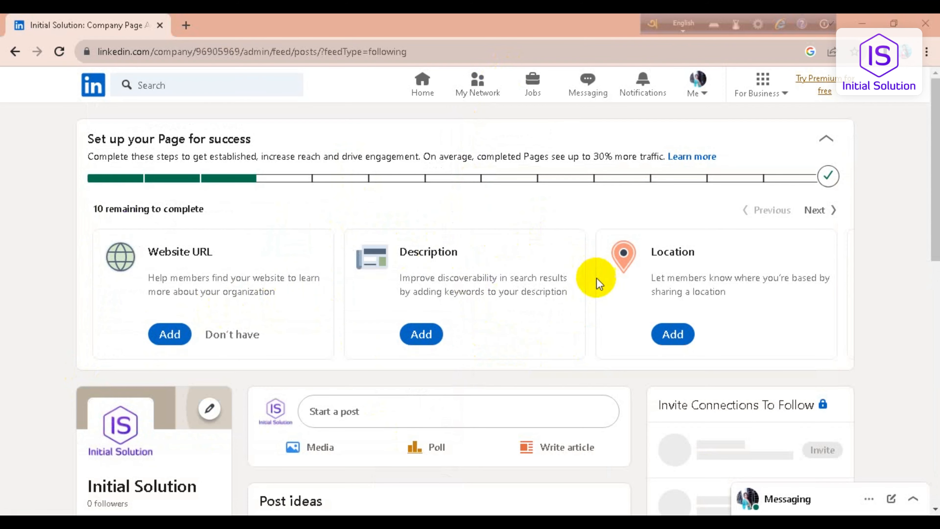
Go through the new page's remaining setup tasks and open the custom button settings.
{"action": "scroll", "coordinate": [311, 376], "scroll_direction": "down", "scroll_amount": 5}
{"action": "scroll", "coordinate": [436, 304], "scroll_direction": "up", "scroll_amount": 5}
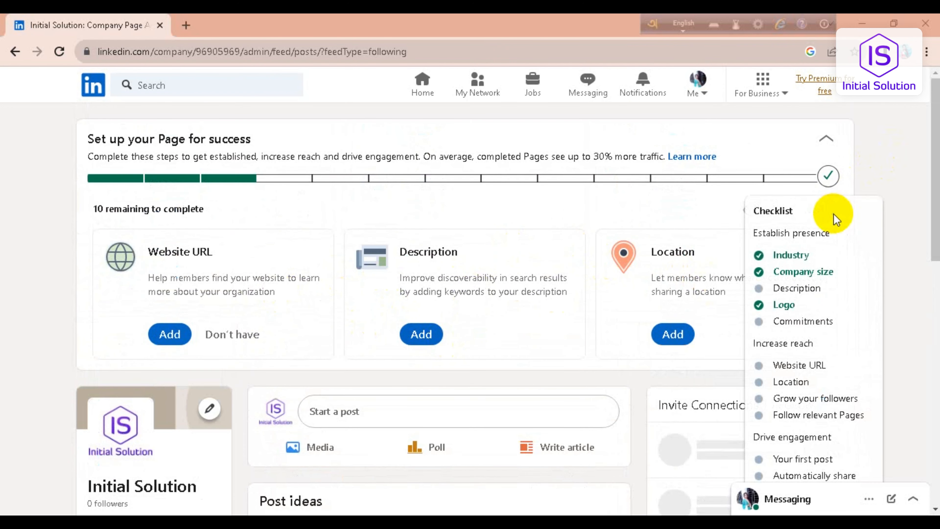
{"action": "left_click", "coordinate": [824, 210]}
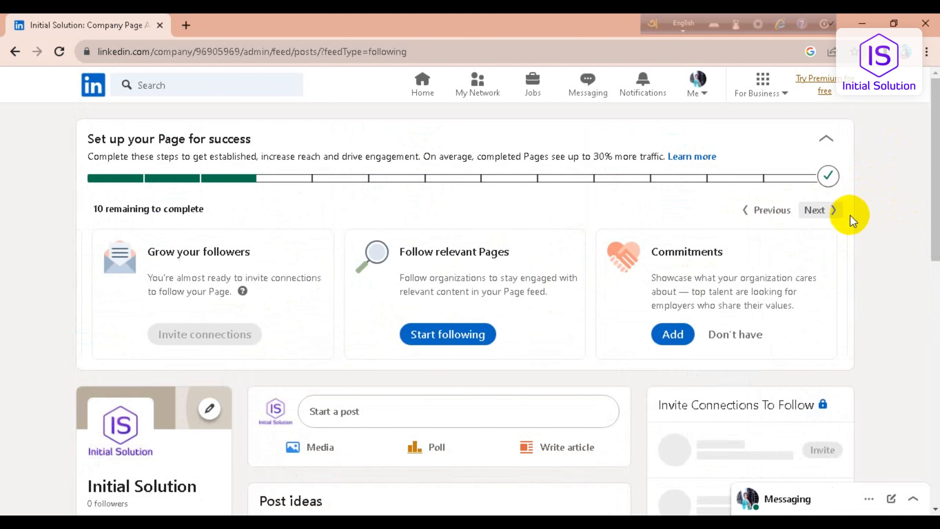
{"action": "left_click", "coordinate": [820, 210]}
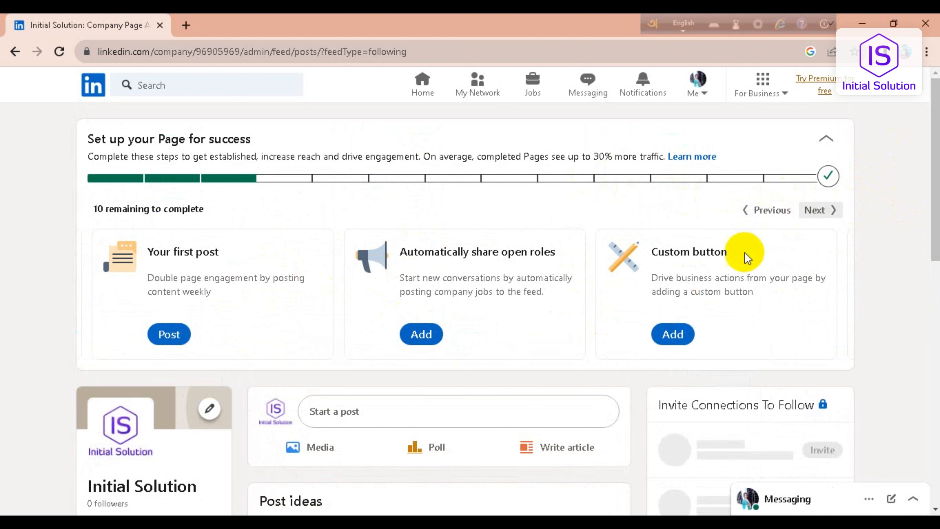
{"action": "left_click", "coordinate": [673, 334]}
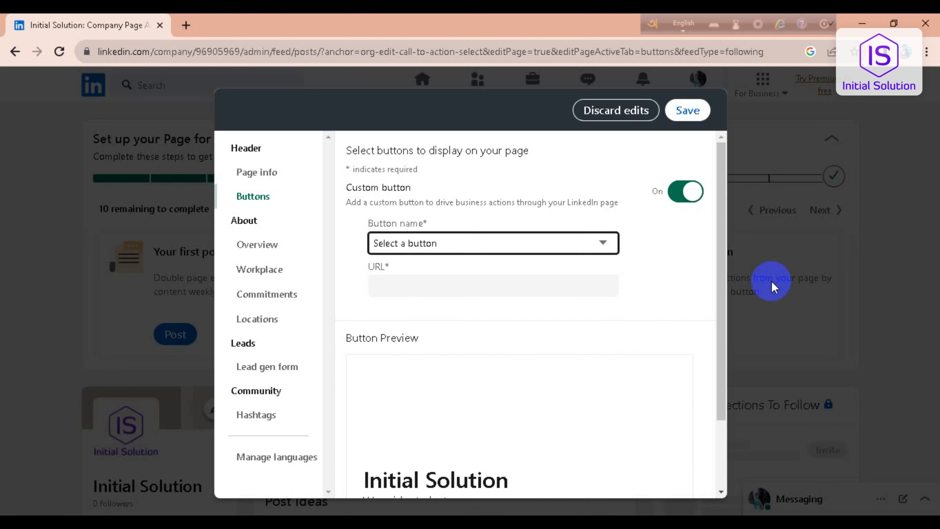
Set the custom button's name to Contact us and try to save it with an empty URL.
{"action": "left_click", "coordinate": [526, 243]}
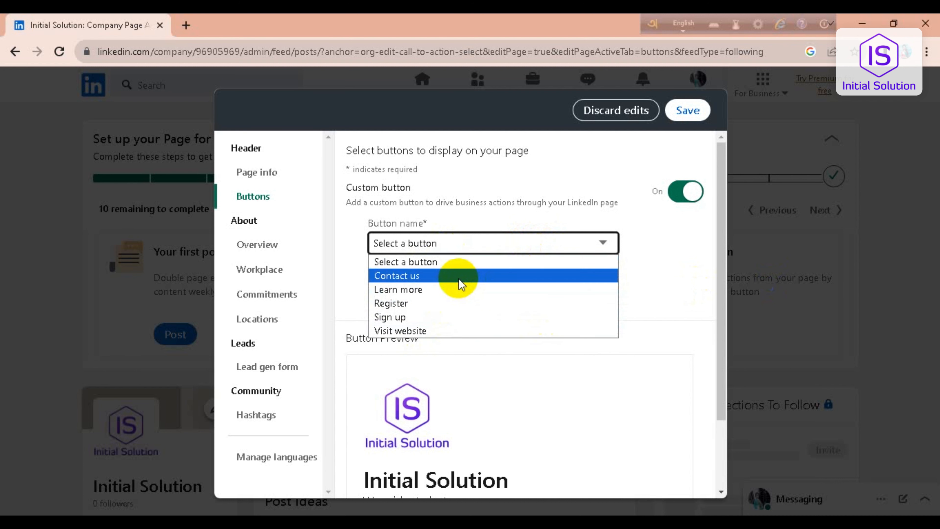
{"action": "left_click", "coordinate": [388, 277]}
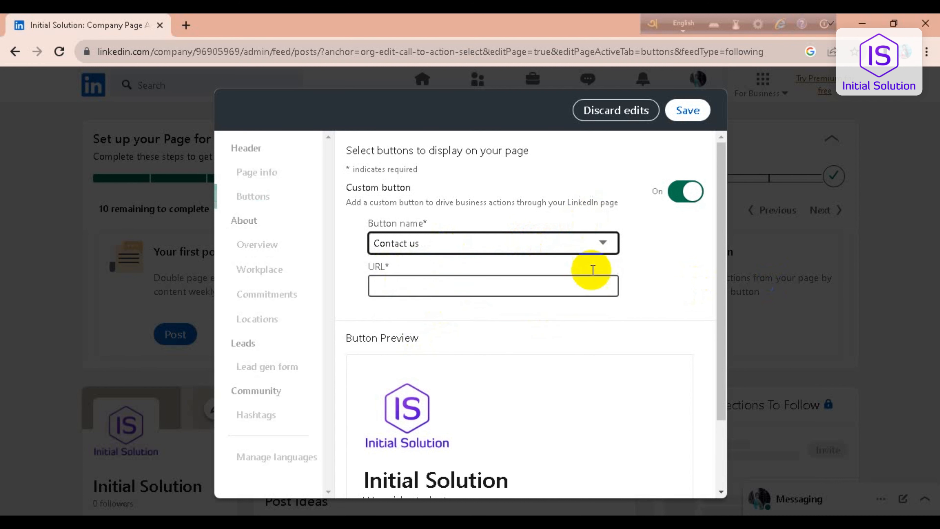
{"action": "left_click", "coordinate": [438, 287]}
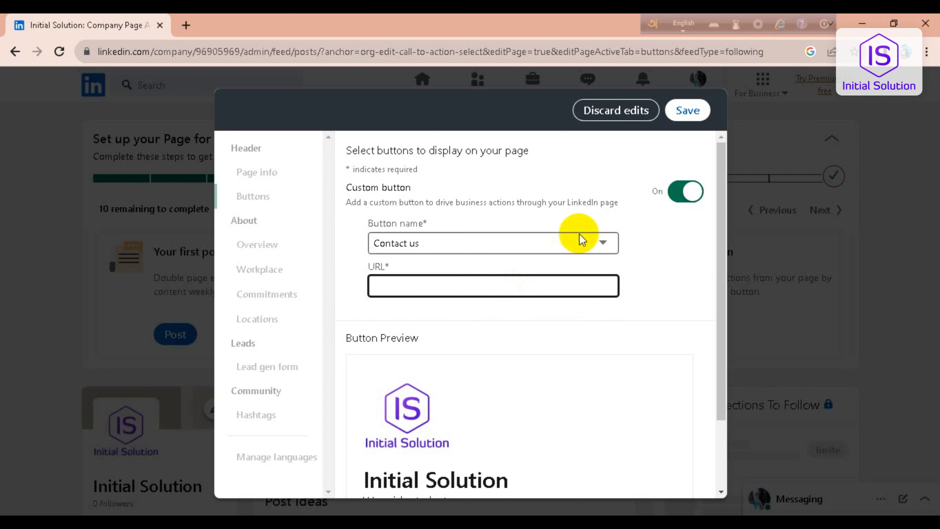
{"action": "left_click", "coordinate": [691, 113]}
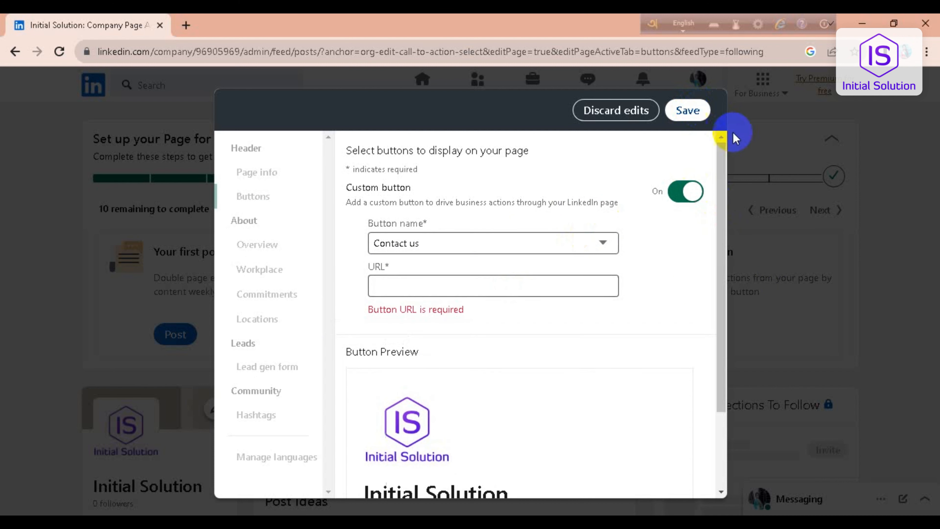
Enter "initial solution" as the URL of the Contact us button.
{"action": "left_click", "coordinate": [389, 282]}
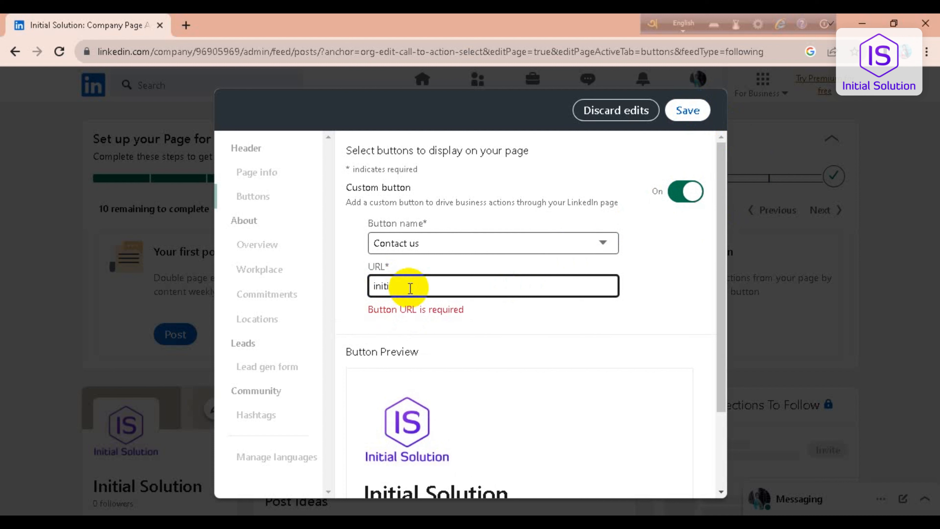
{"action": "type", "text": "l "}
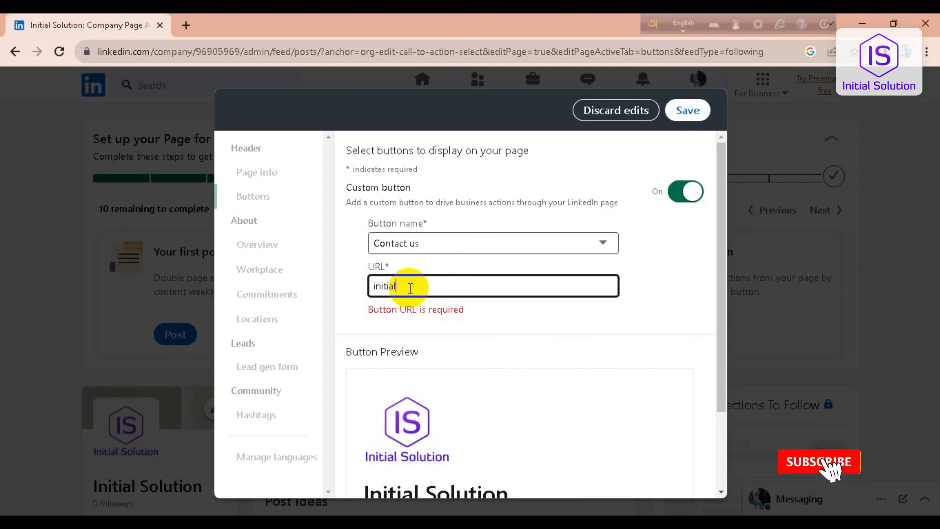
{"action": "type", "text": "s"}
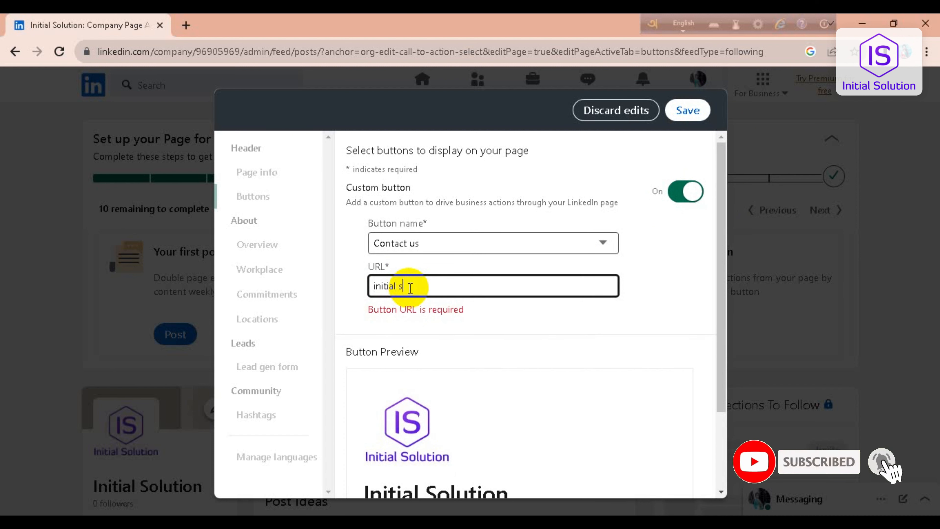
{"action": "type", "text": "olution"}
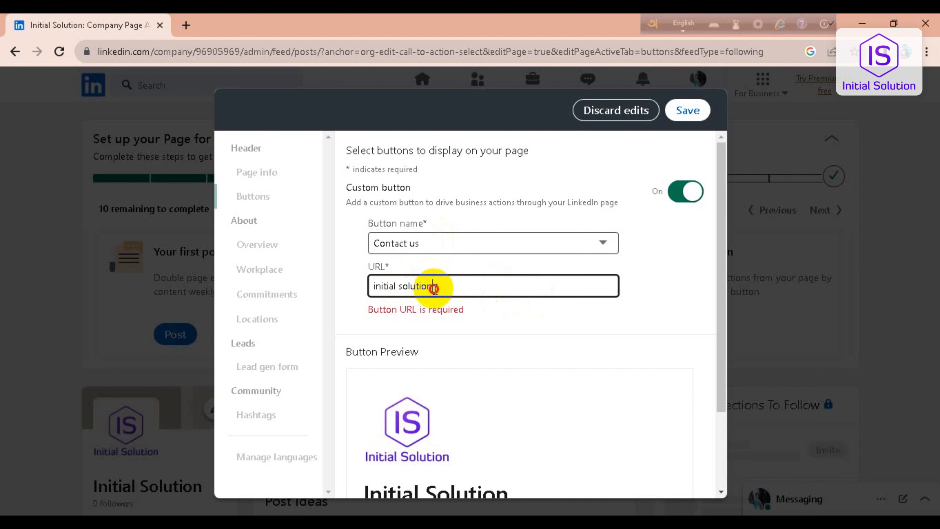
Discard the custom button edits and close the page editor.
{"action": "left_click", "coordinate": [399, 287]}
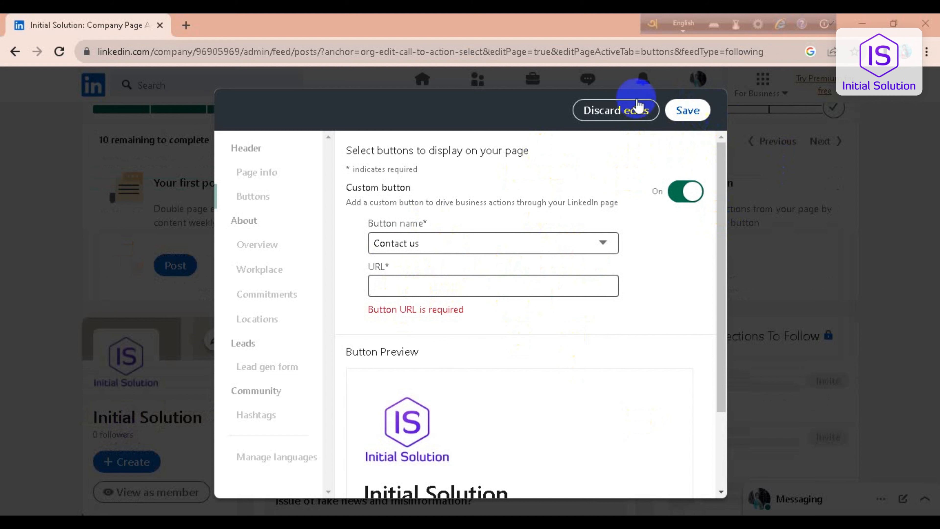
{"action": "left_click", "coordinate": [638, 113]}
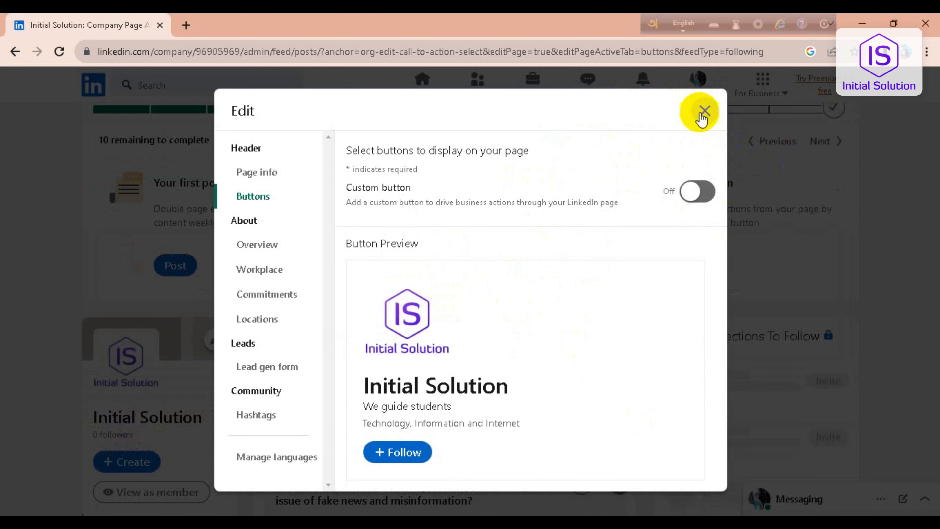
{"action": "left_click", "coordinate": [703, 110]}
Look over the company page's admin feed, from the setup tasks down to the post ideas, feed filters and analytics.
{"action": "scroll", "coordinate": [356, 286], "scroll_direction": "down", "scroll_amount": 4}
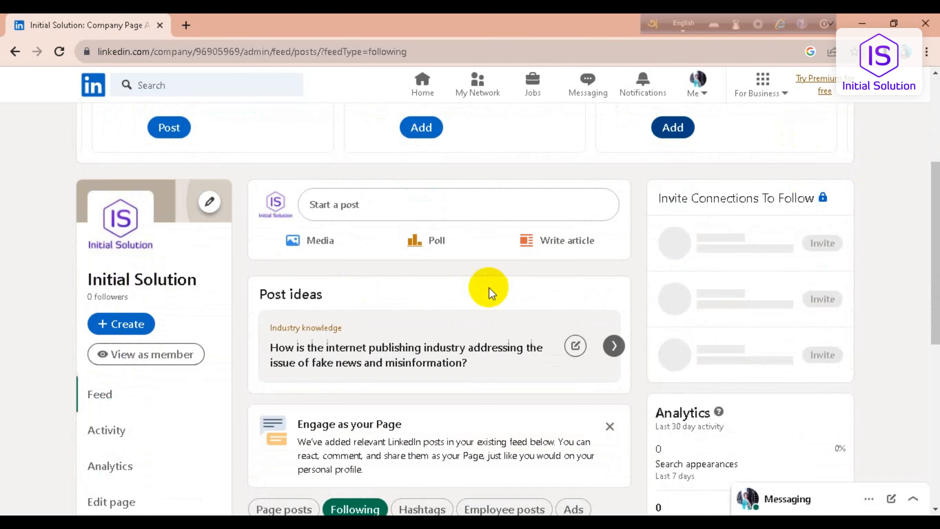
{"action": "scroll", "coordinate": [490, 293], "scroll_direction": "down", "scroll_amount": 5}
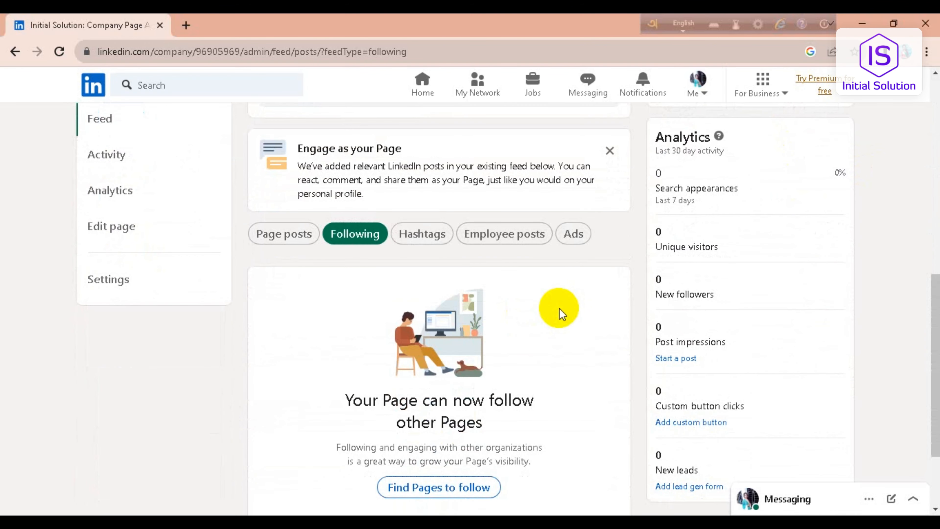
{"action": "scroll", "coordinate": [562, 313], "scroll_direction": "up", "scroll_amount": 9}
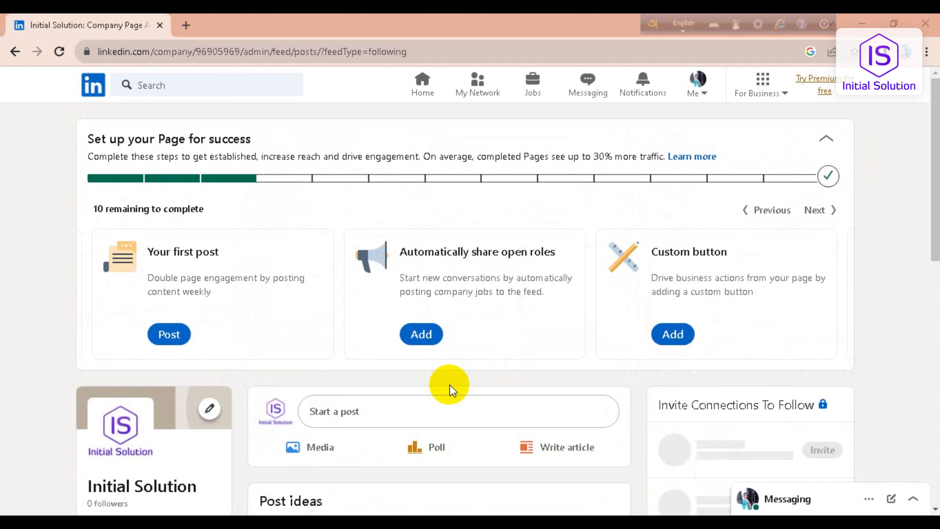
{"action": "scroll", "coordinate": [482, 374], "scroll_direction": "down", "scroll_amount": 5}
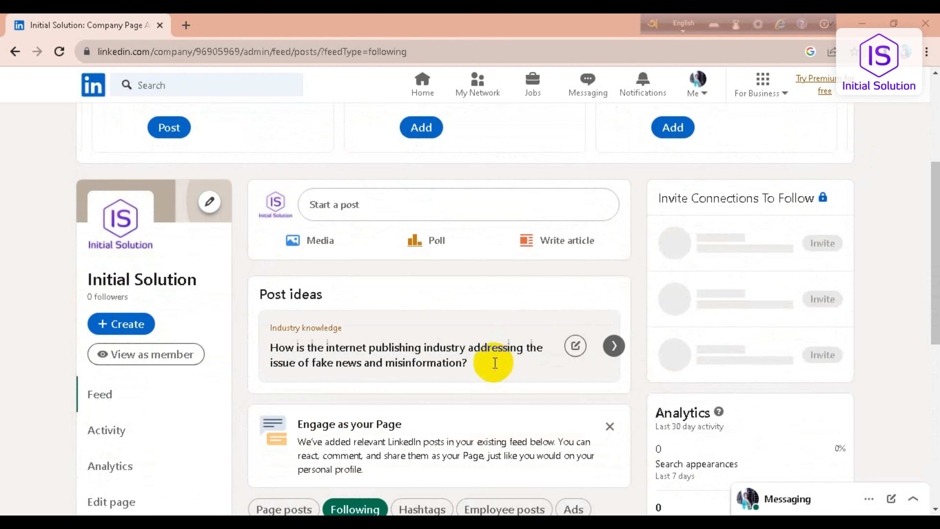
{"action": "scroll", "coordinate": [478, 352], "scroll_direction": "down", "scroll_amount": 3}
{"action": "scroll", "coordinate": [468, 328], "scroll_direction": "up", "scroll_amount": 8}
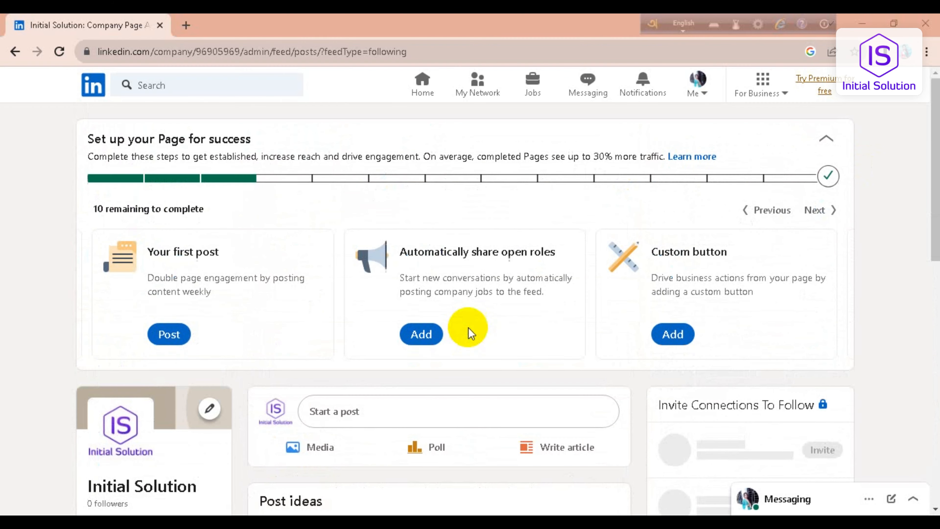
{"action": "scroll", "coordinate": [468, 326], "scroll_direction": "down", "scroll_amount": 3}
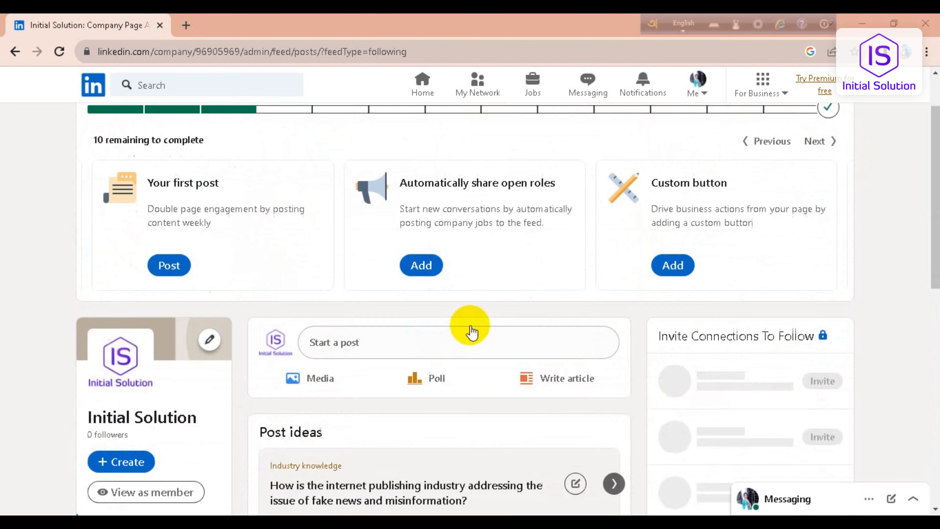
{"action": "scroll", "coordinate": [473, 332], "scroll_direction": "up", "scroll_amount": 3}
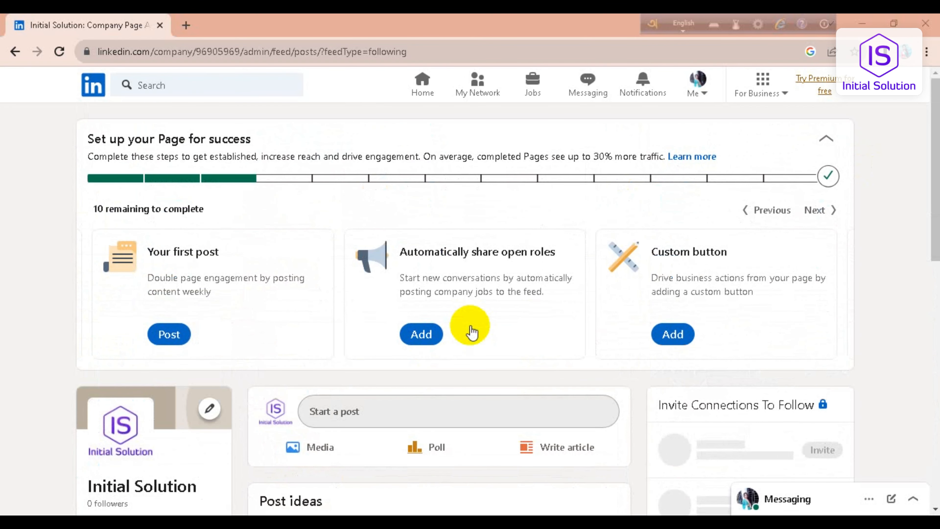